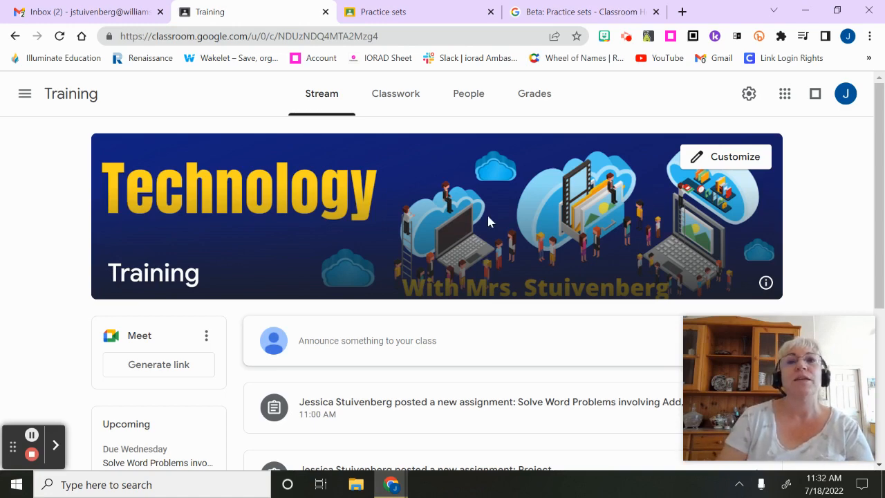
# View the "Beta: Practice sets" announcement in Classroom Help and return to the Training class stream
pyautogui.click(574, 10)
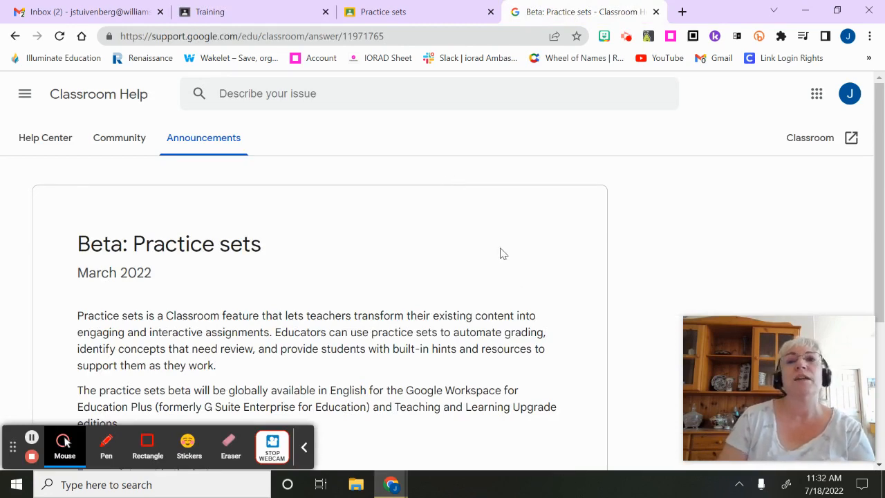
pyautogui.click(279, 17)
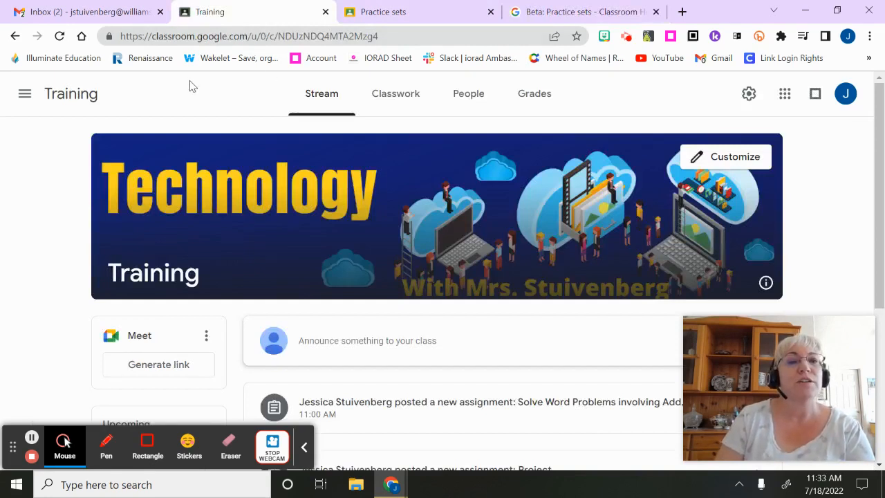
pyautogui.click(304, 448)
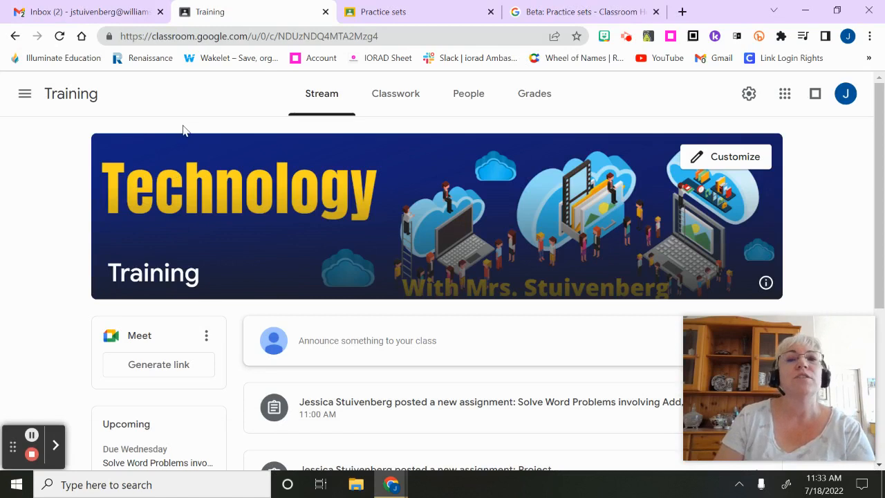
# Open the "Solve Word Problems involving Add, Subtract, Multiplication and Division" practice set from the Practice sets library and look through its first questions
pyautogui.click(25, 97)
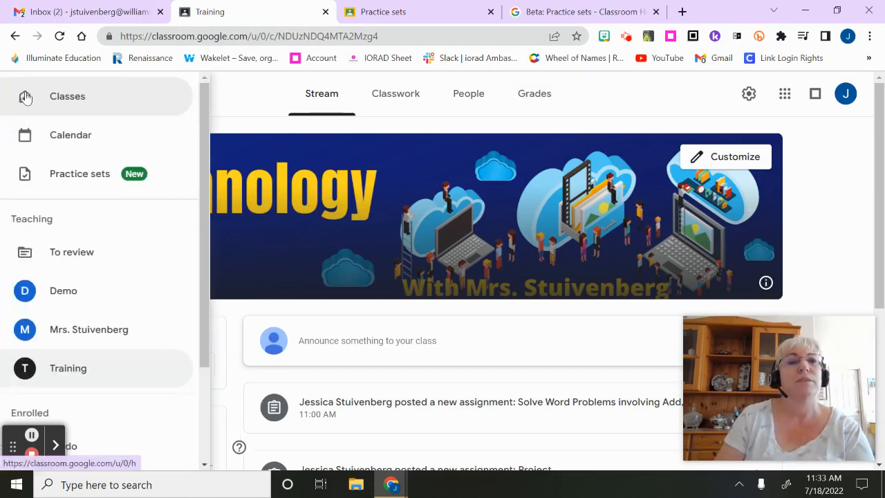
pyautogui.click(79, 174)
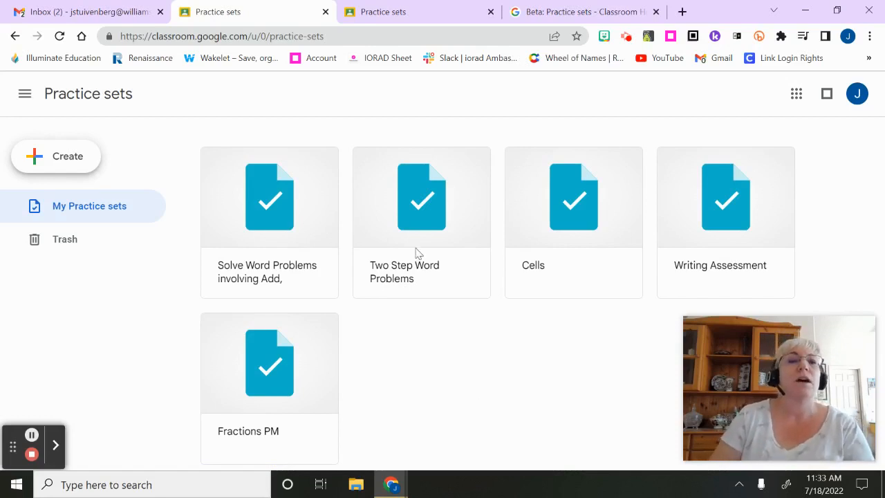
pyautogui.click(272, 220)
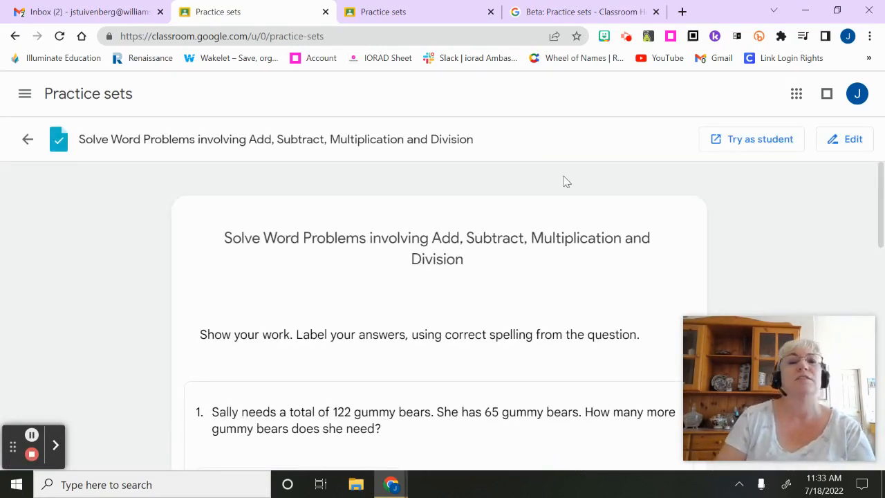
pyautogui.scroll(-2, 556, 173)
pyautogui.scroll(1, 553, 176)
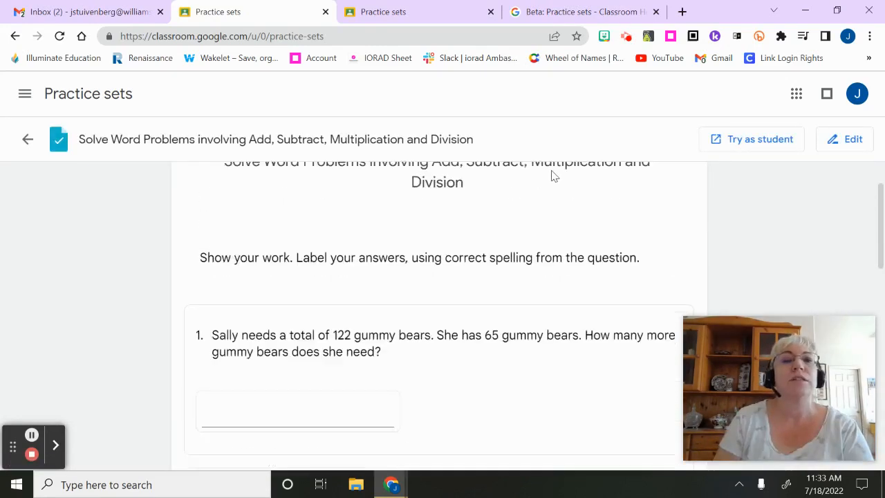
pyautogui.scroll(-1, 280, 304)
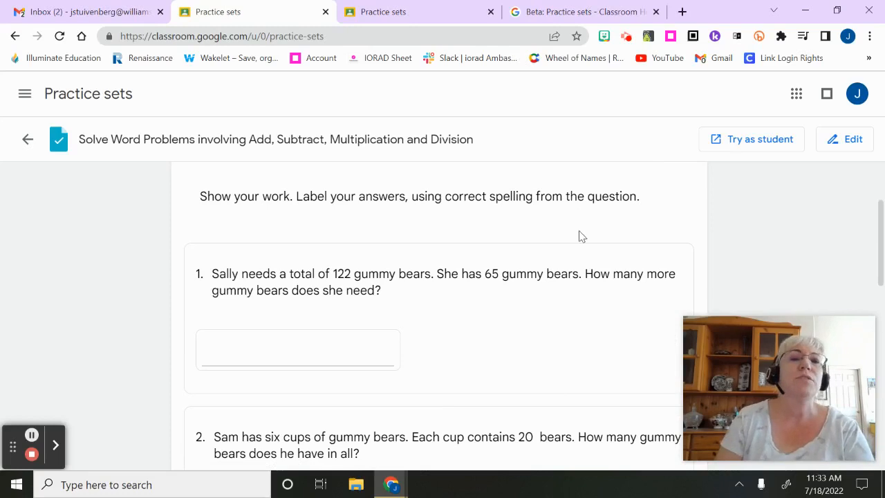
# Put the practice set into editing mode and bring up the options for inserting content and for question 1's answer type
pyautogui.click(851, 140)
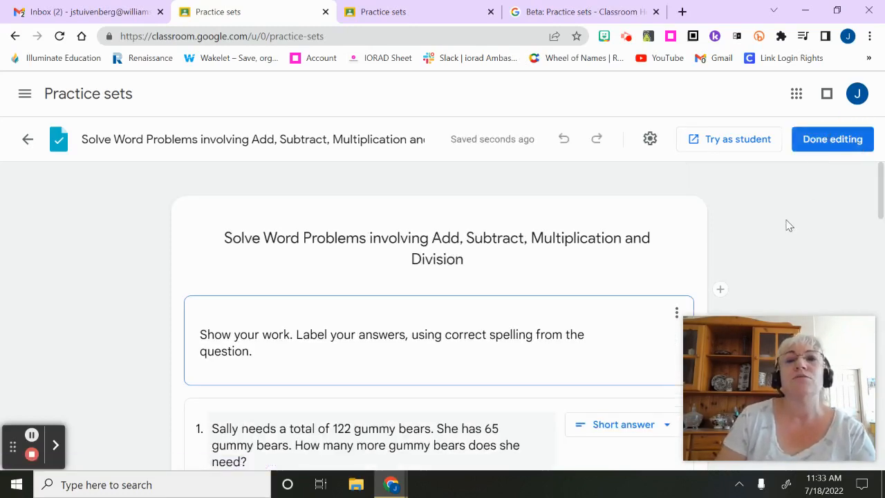
pyautogui.scroll(-1, 779, 219)
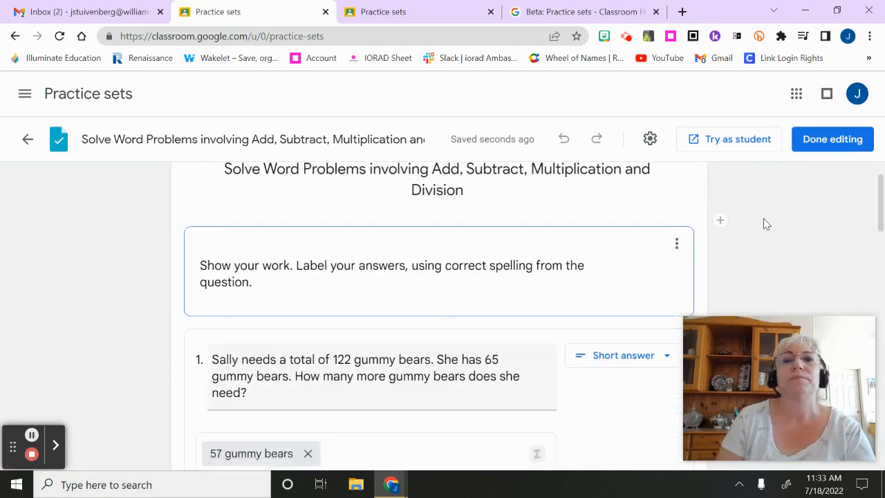
pyautogui.scroll(1, 765, 223)
pyautogui.scroll(-1, 689, 201)
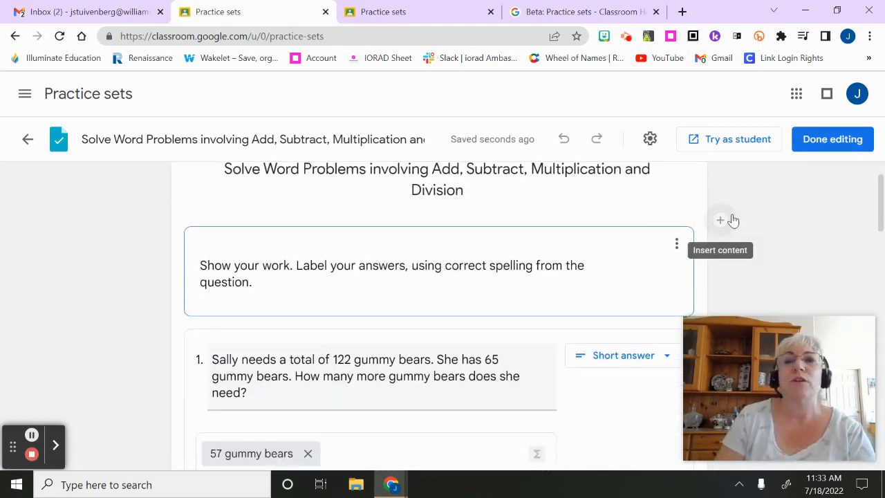
pyautogui.click(721, 223)
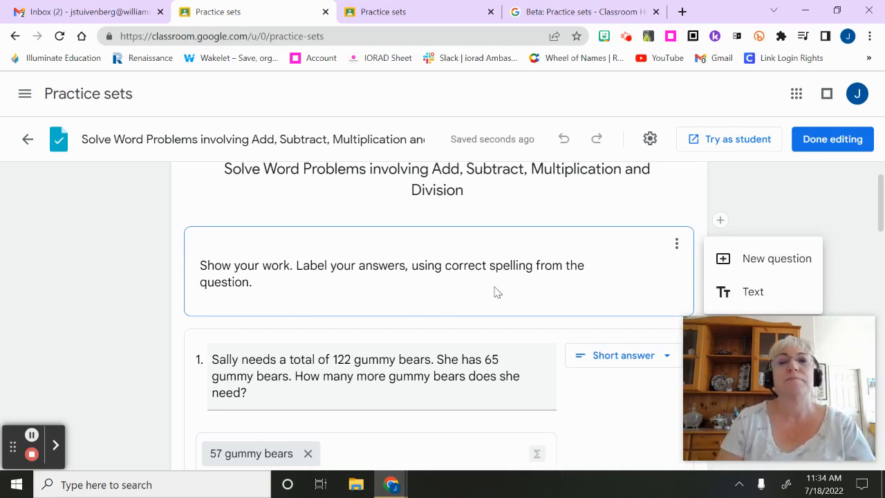
pyautogui.moveTo(858, 353)
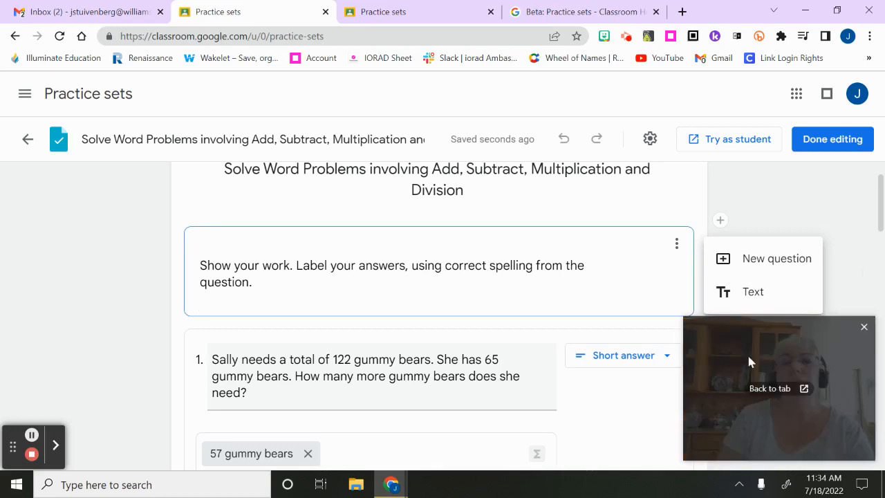
pyautogui.click(665, 362)
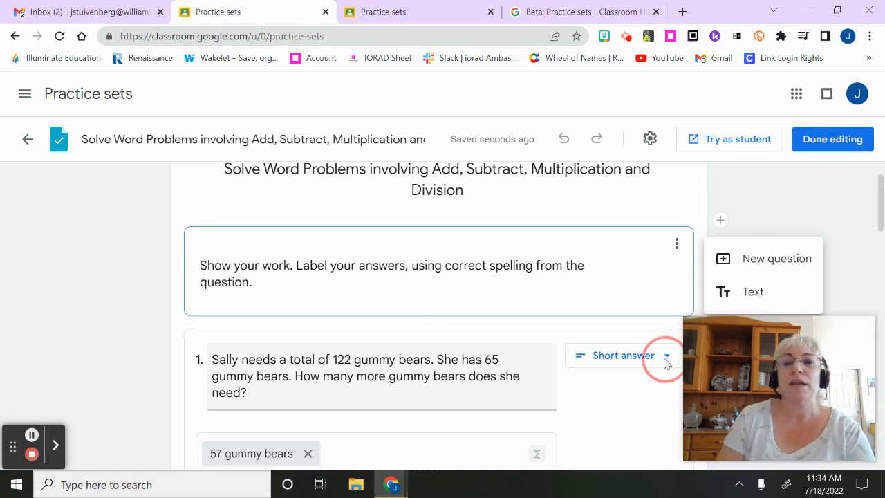
pyautogui.click(665, 362)
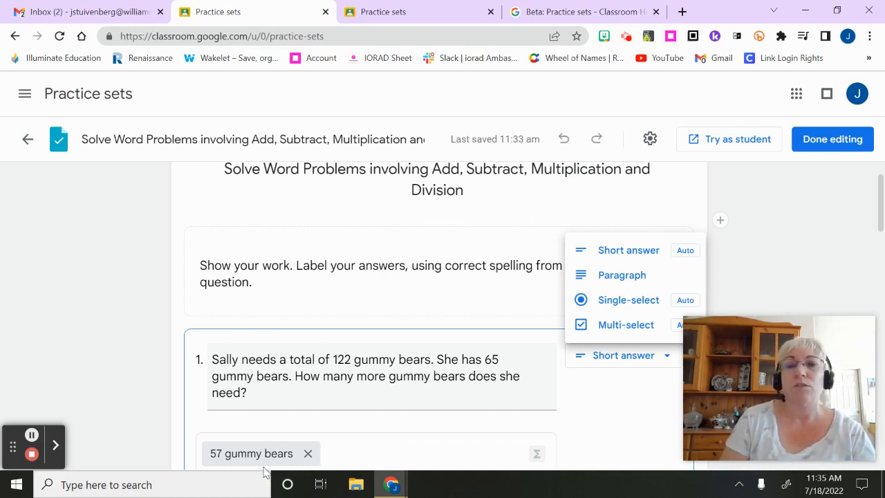
# Enable "Allow equivalent answers" in the practice set's autograding settings and save
pyautogui.click(650, 141)
pyautogui.click(650, 141)
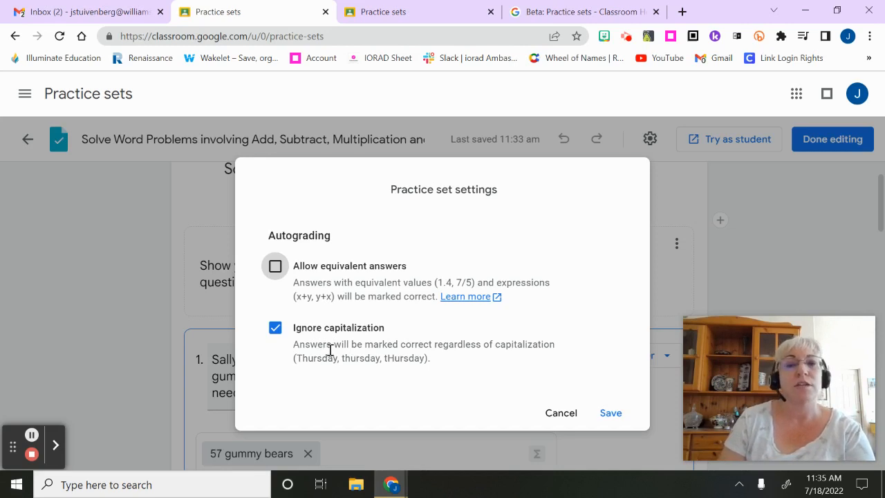
pyautogui.click(274, 268)
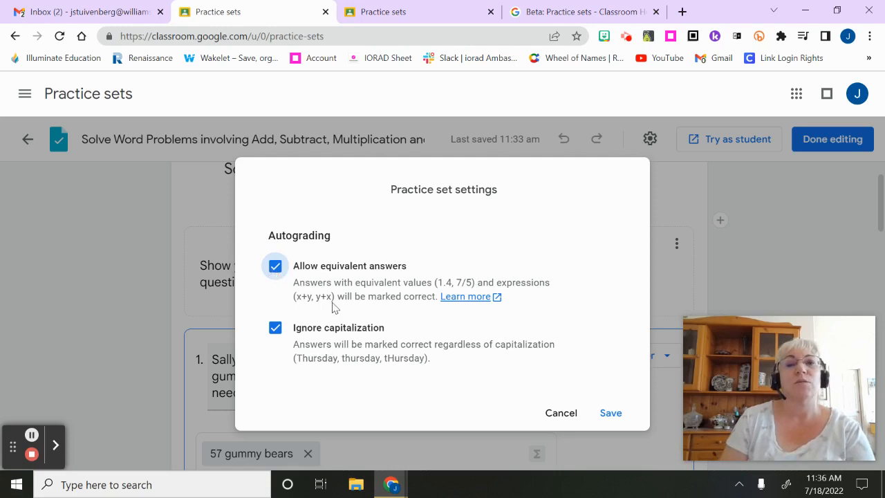
pyautogui.click(610, 412)
pyautogui.scroll(1, 788, 247)
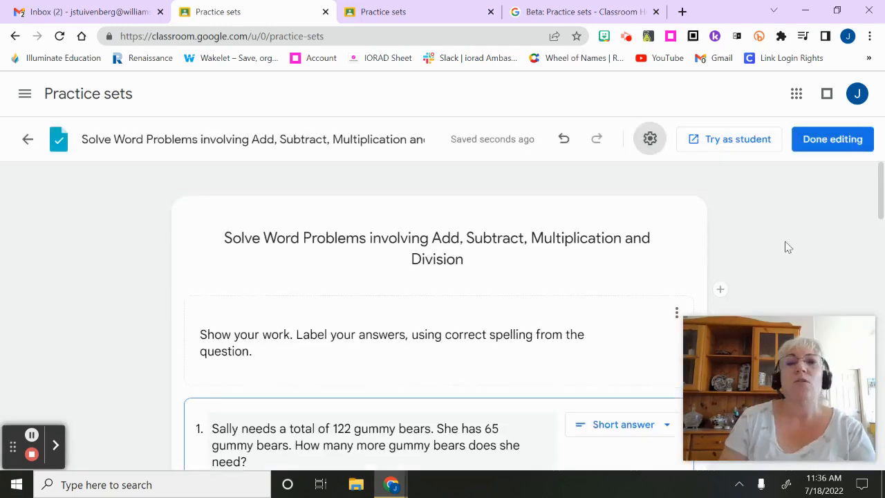
# Open the practice set in the student trial view and bring up question 1
pyautogui.click(728, 141)
pyautogui.click(730, 140)
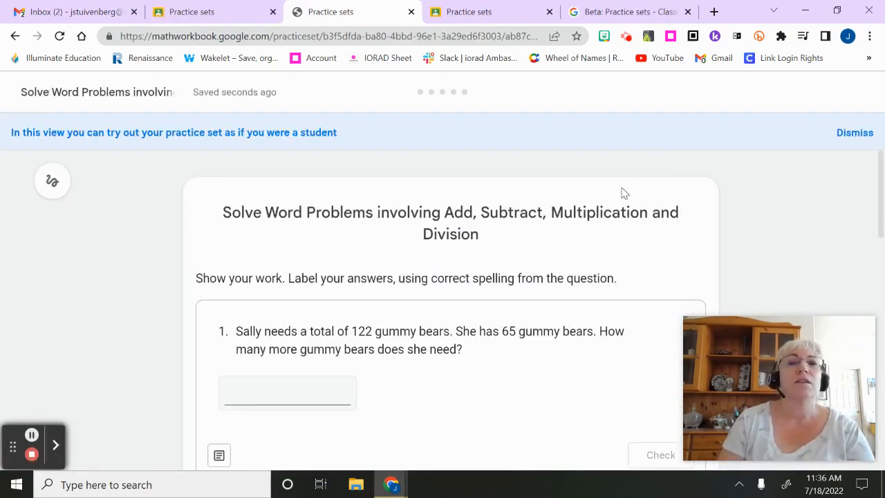
pyautogui.scroll(-1, 861, 160)
pyautogui.scroll(1, 840, 162)
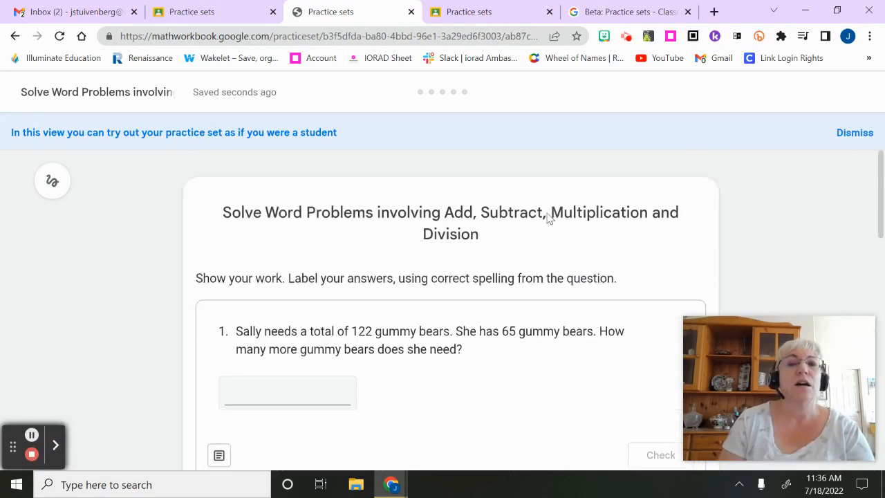
pyautogui.scroll(-1, 721, 208)
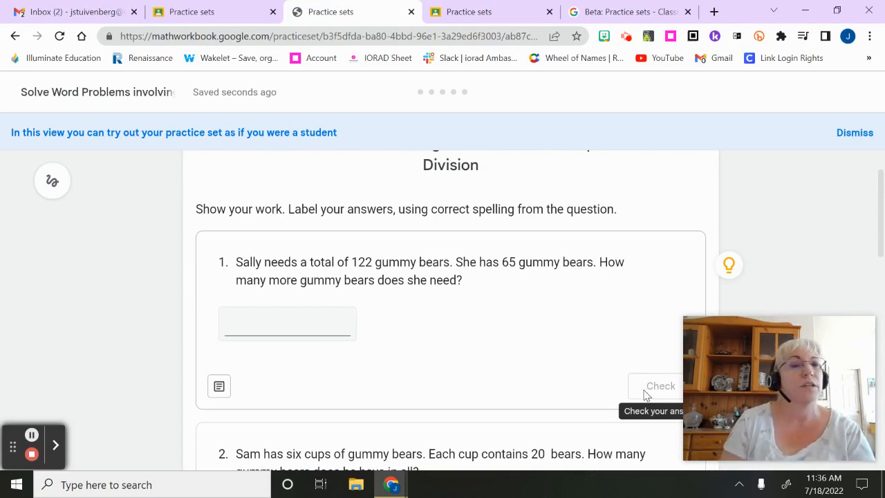
# Answer question 1 with 57 and check the answer
pyautogui.click(280, 322)
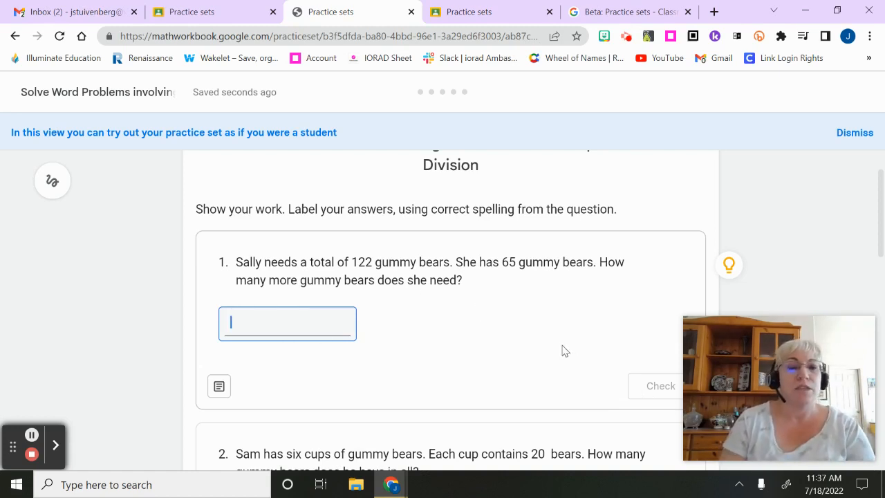
pyautogui.write('57')
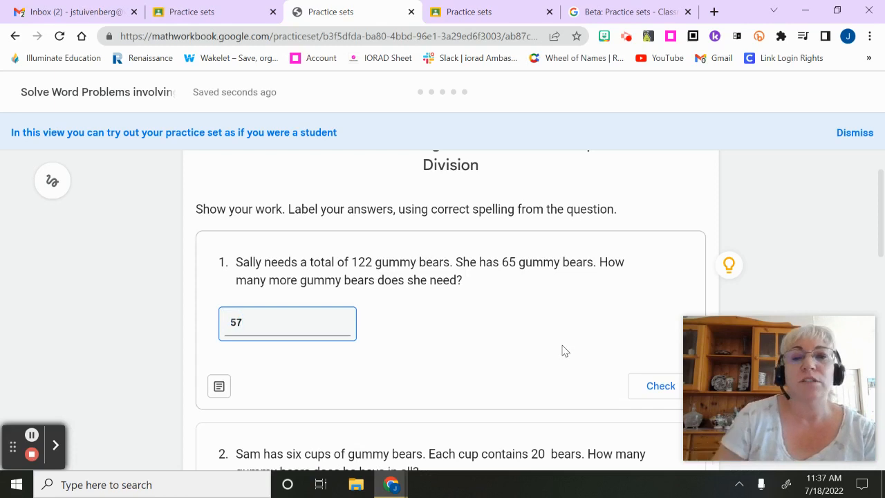
pyautogui.click(652, 387)
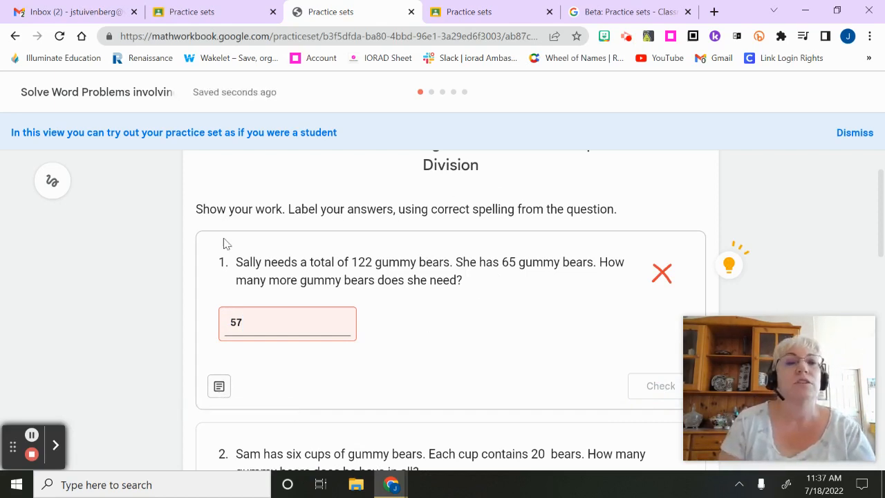
# Open the space for showing work under question 1
pyautogui.click(218, 386)
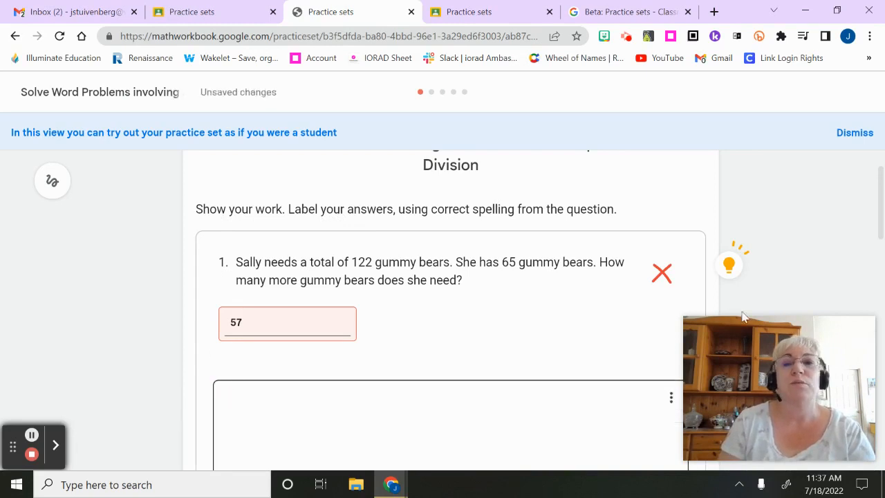
pyautogui.moveTo(754, 330); pyautogui.dragTo(762, 128)
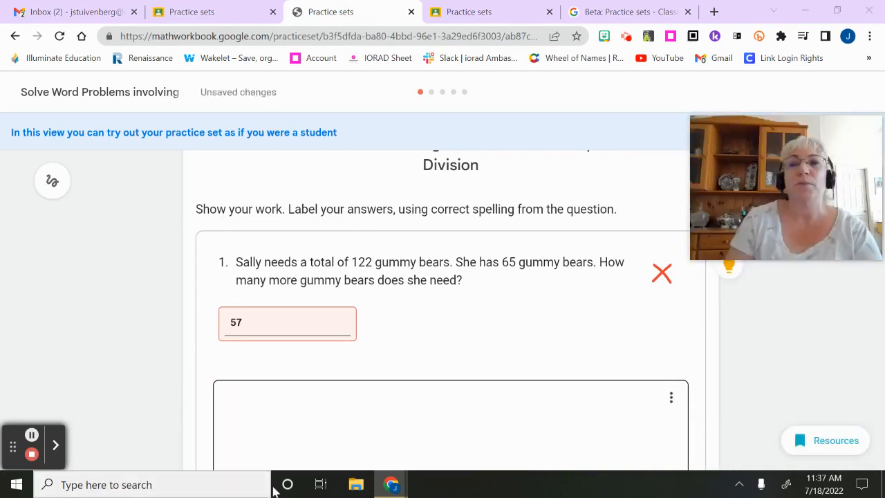
pyautogui.click(265, 413)
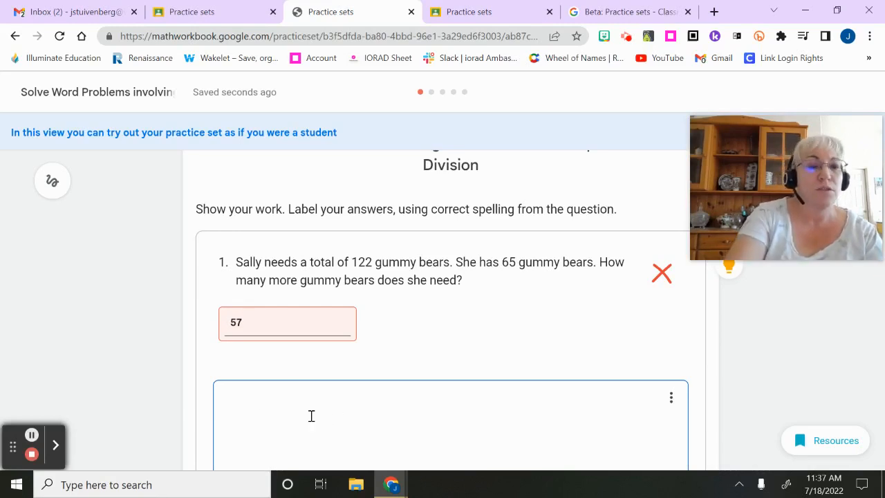
pyautogui.write('122')
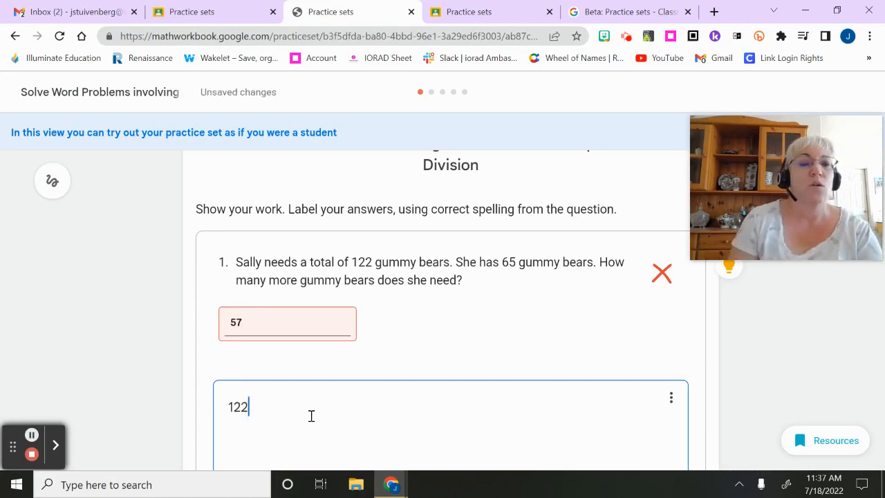
pyautogui.press('BackSpace')
pyautogui.press('BackSpace')
pyautogui.press('BackSpace')
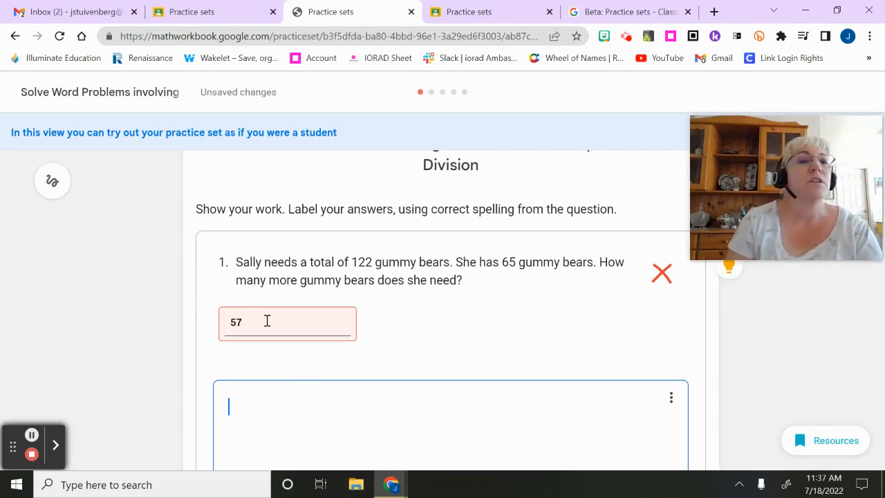
# Handwrite the vertical subtraction 122 − 65 with a line beneath it in question 1's work area using the inking pen
pyautogui.click(54, 192)
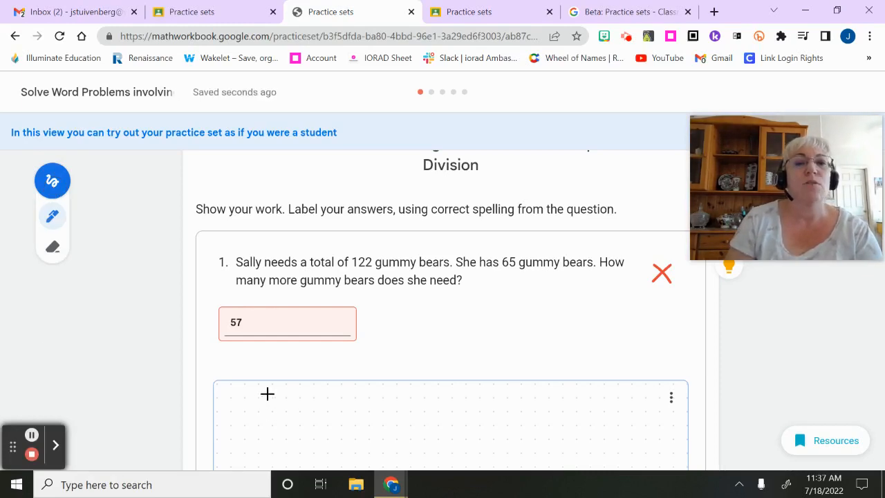
pyautogui.moveTo(260, 391)
pyautogui.mouseDown()
pyautogui.moveTo(258, 403)
pyautogui.moveTo(288, 412)
pyautogui.moveTo(306, 389)
pyautogui.moveTo(305, 414)
pyautogui.moveTo(331, 415)
pyautogui.mouseUp()
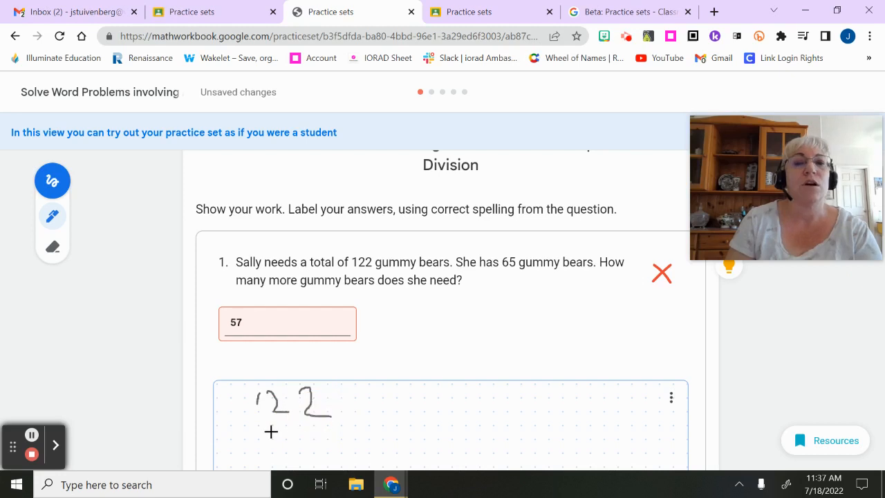
pyautogui.moveTo(268, 432)
pyautogui.mouseDown()
pyautogui.moveTo(285, 427)
pyautogui.moveTo(288, 438)
pyautogui.moveTo(303, 440)
pyautogui.moveTo(292, 430)
pyautogui.moveTo(310, 440)
pyautogui.mouseUp()
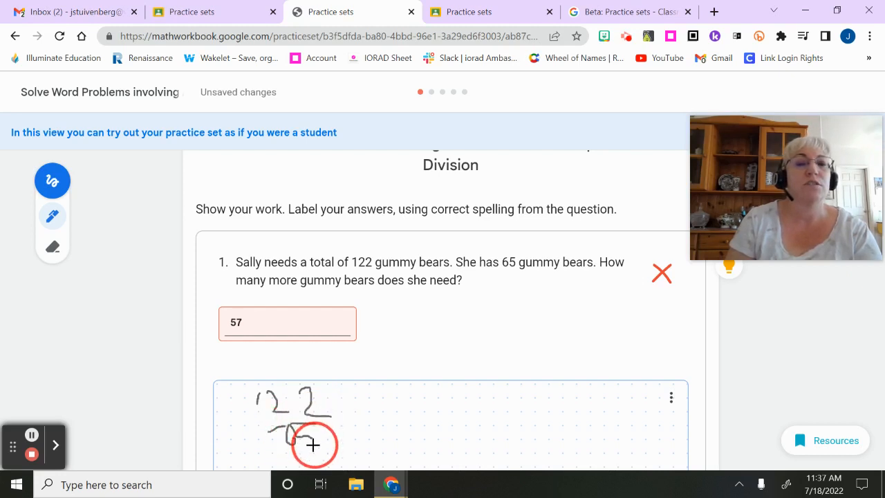
pyautogui.moveTo(247, 448); pyautogui.dragTo(341, 450)
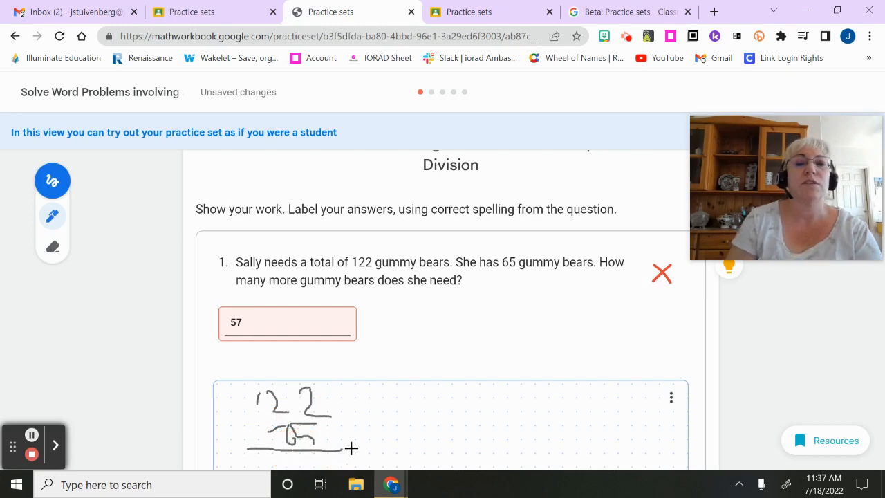
pyautogui.moveTo(293, 438)
pyautogui.mouseDown()
pyautogui.moveTo(286, 435)
pyautogui.moveTo(289, 442)
pyautogui.mouseUp()
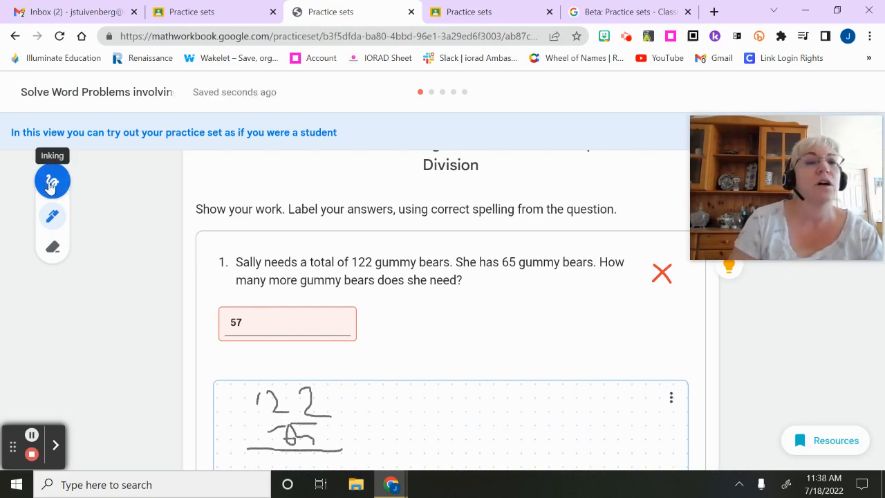
# Change the answer to question 1 to "57 gummy bears" and check it again
pyautogui.click(262, 315)
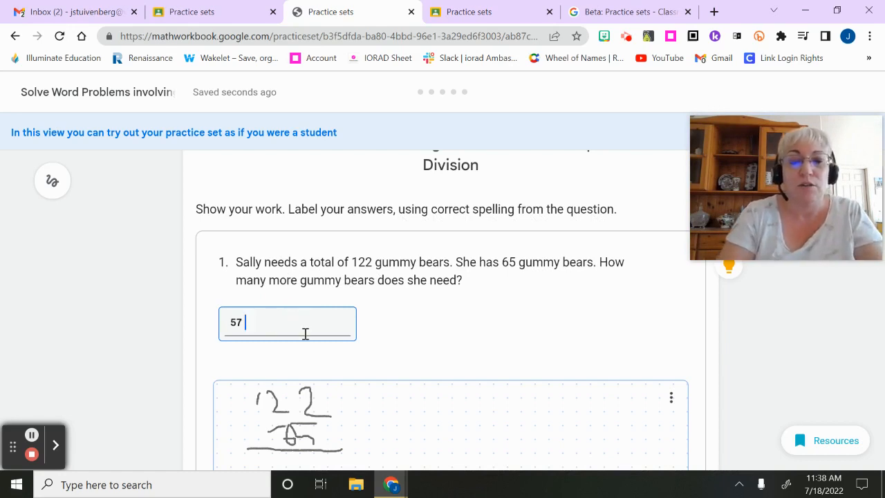
pyautogui.write('gummy ')
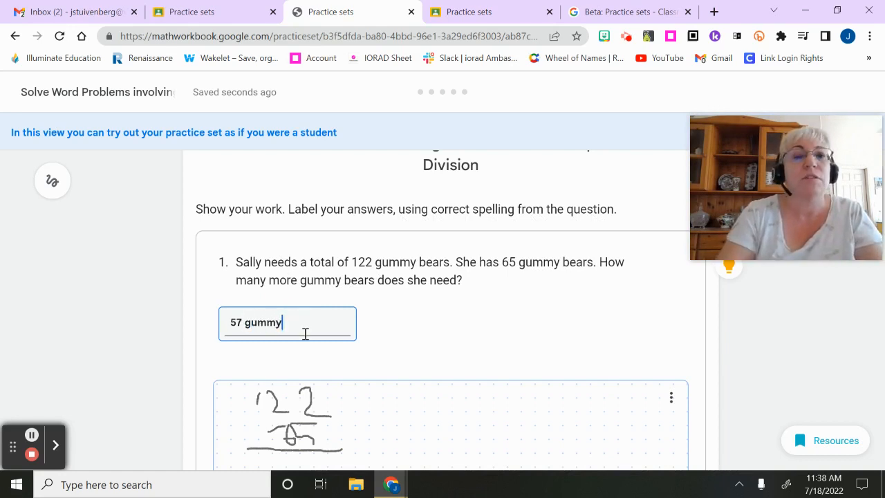
pyautogui.write('bears')
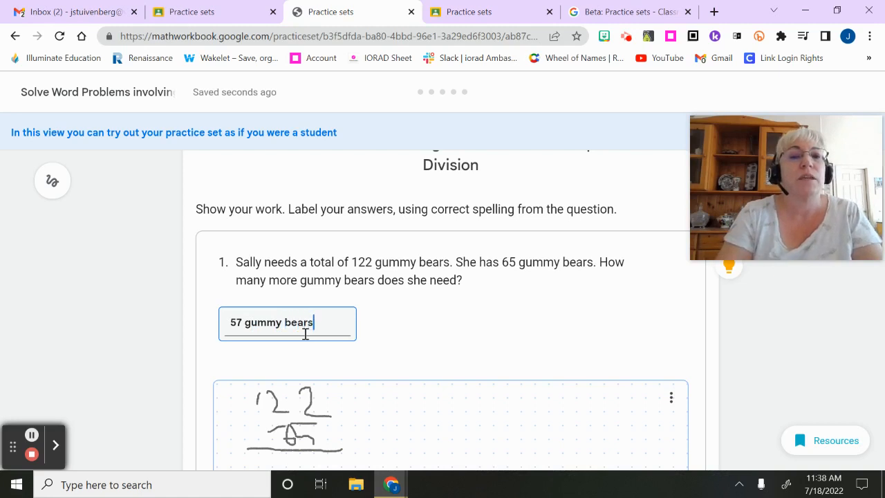
pyautogui.scroll(-4, 305, 334)
pyautogui.click(666, 388)
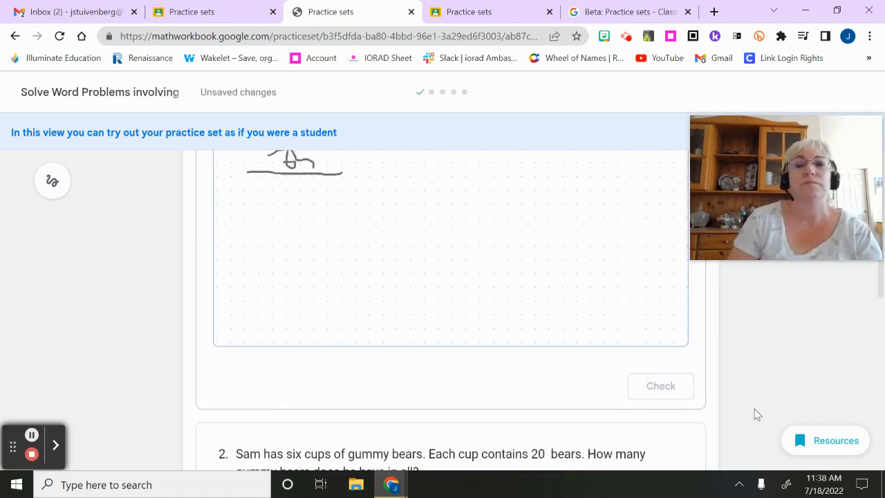
pyautogui.scroll(3, 755, 414)
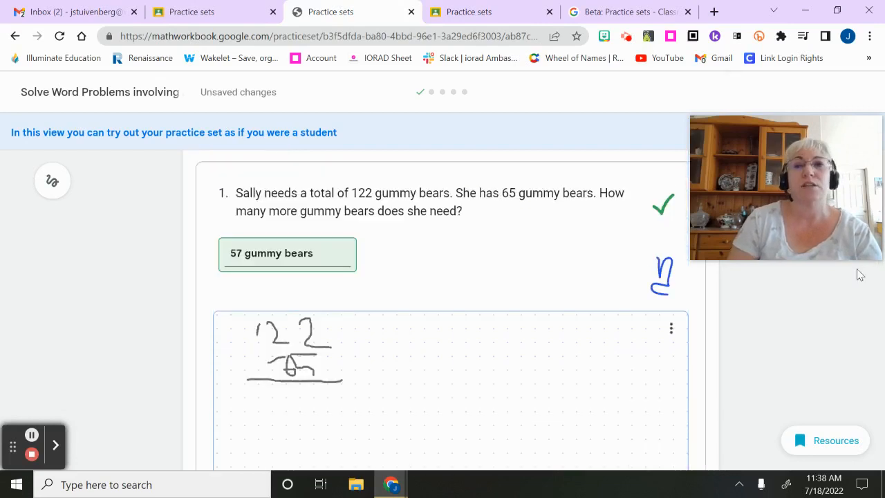
# Show the hint for question 1 and dismiss the notice about trying the practice set as a student
pyautogui.moveTo(841, 134); pyautogui.dragTo(149, 246)
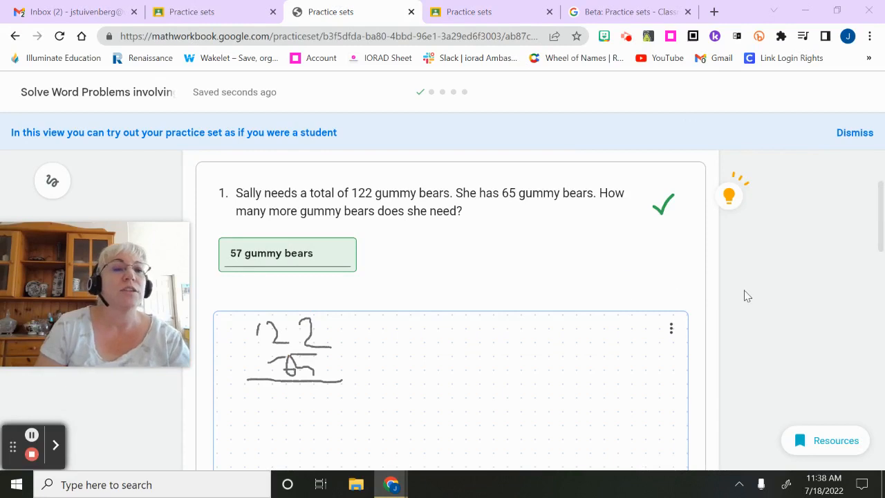
pyautogui.click(731, 198)
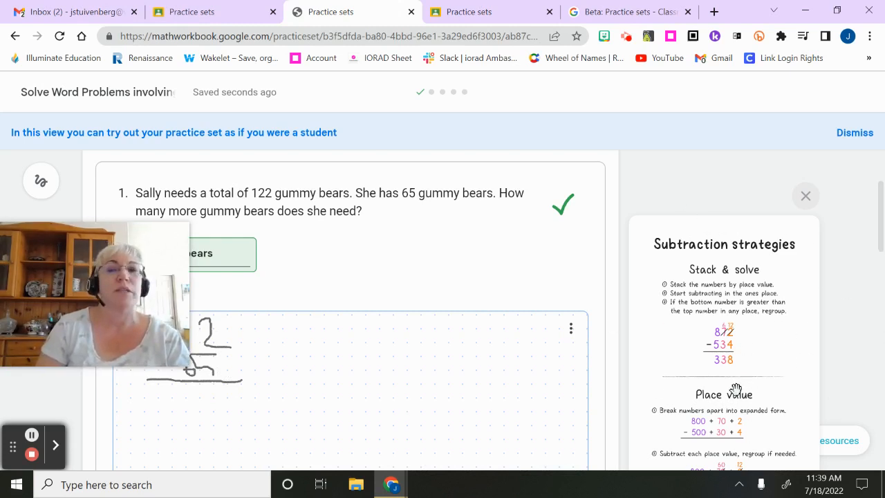
pyautogui.click(855, 133)
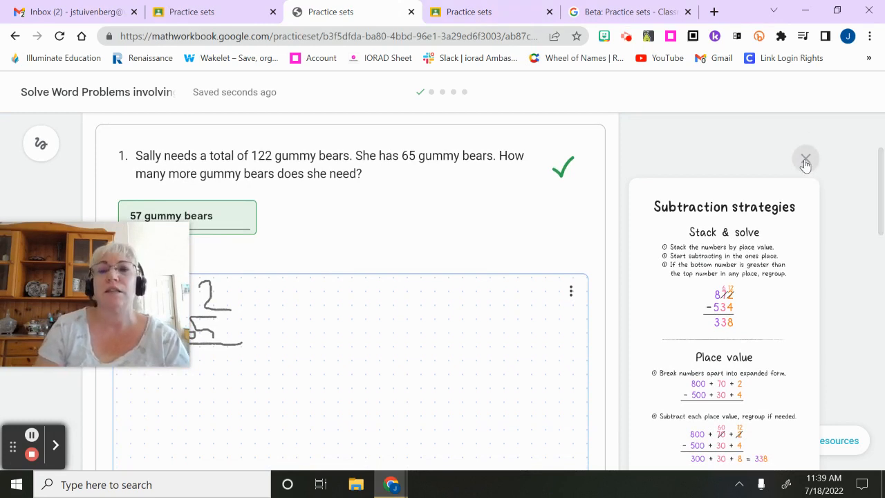
# Return to the practice set editor and finish editing the set
pyautogui.click(194, 11)
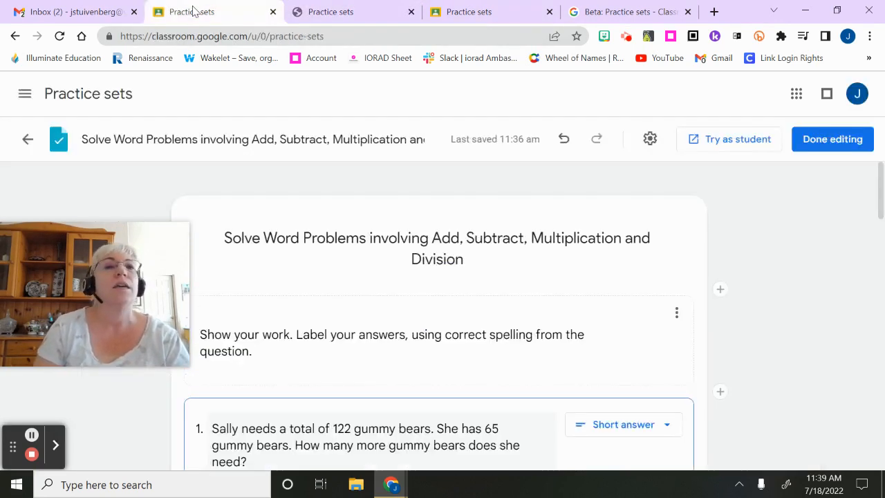
pyautogui.click(817, 144)
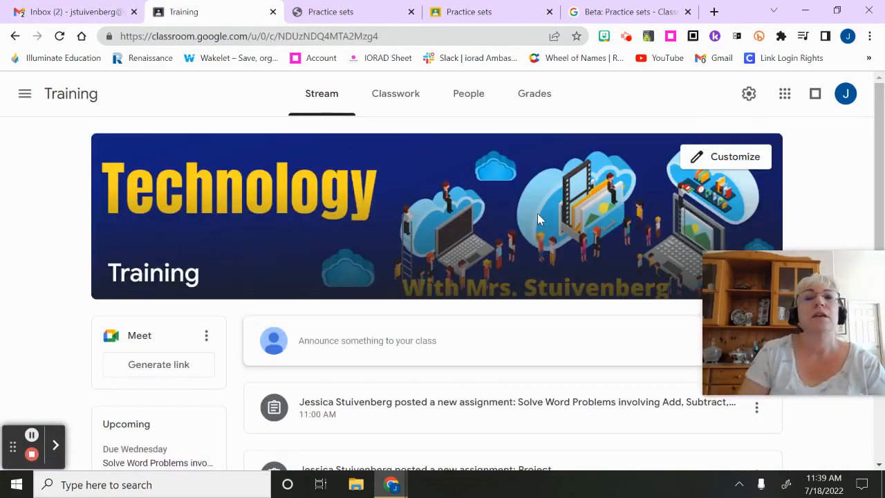
# Start a new assignment in the Training class's classwork
pyautogui.click(395, 95)
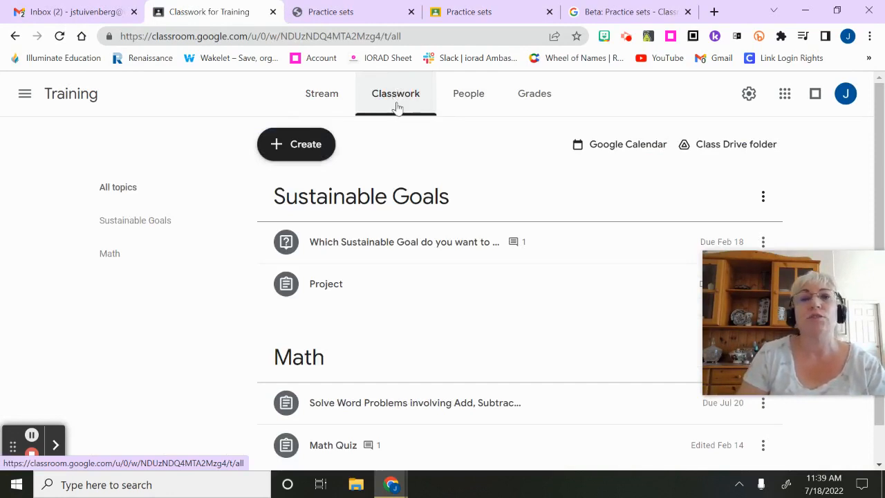
pyautogui.click(306, 152)
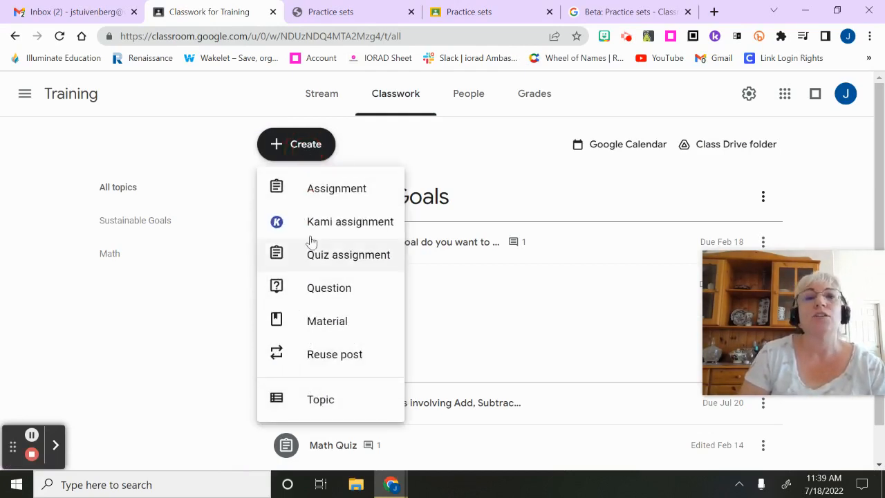
pyautogui.click(326, 194)
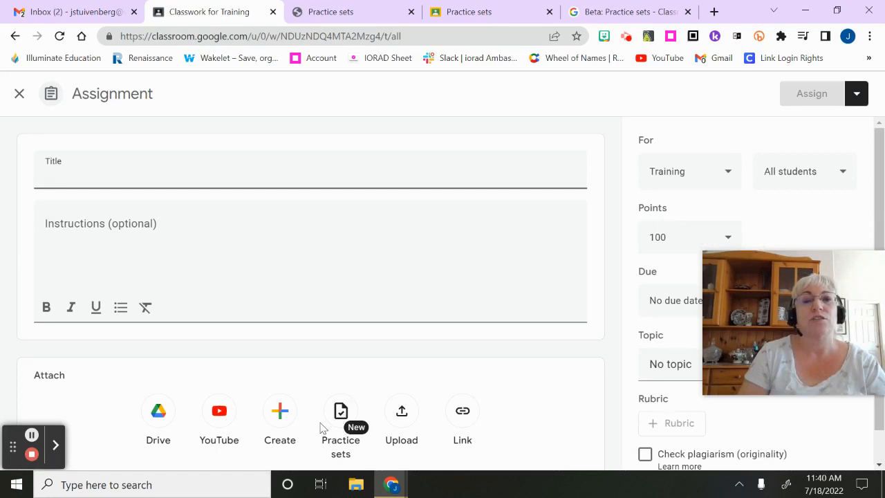
# Attach the word-problem practice set to the assignment and paste the instructions "Show your work. Label your answers."
pyautogui.click(340, 415)
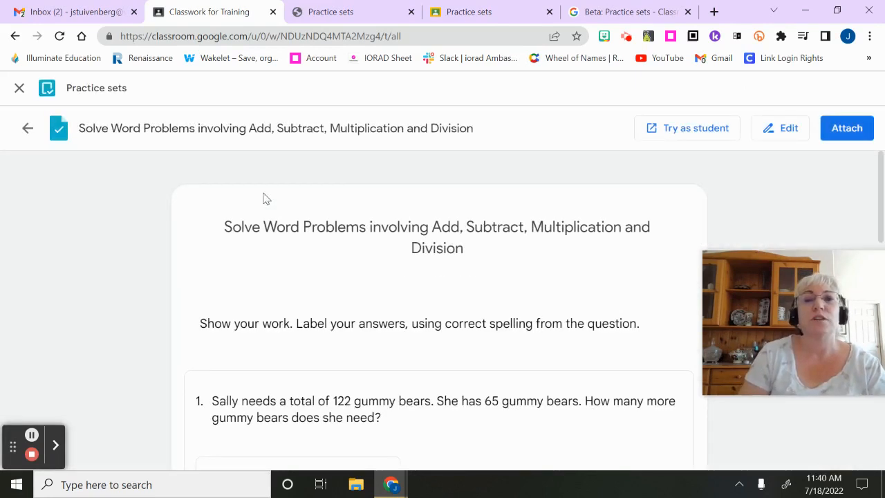
pyautogui.click(858, 131)
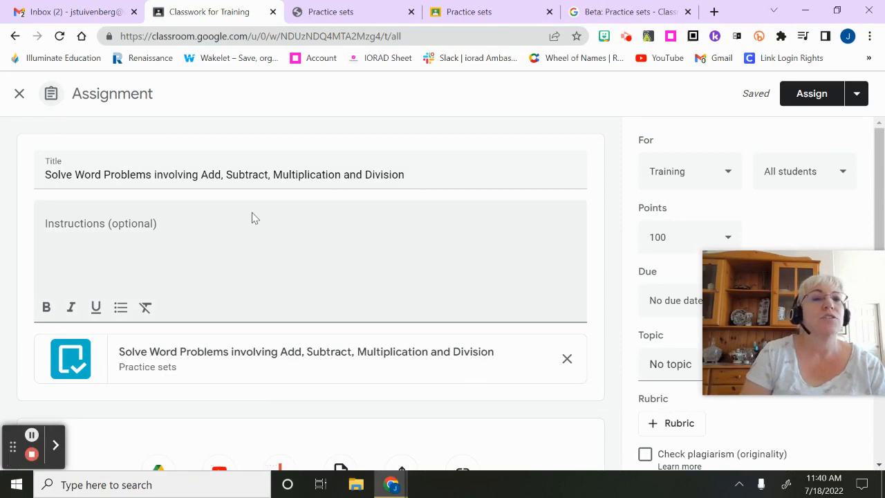
pyautogui.click(210, 229)
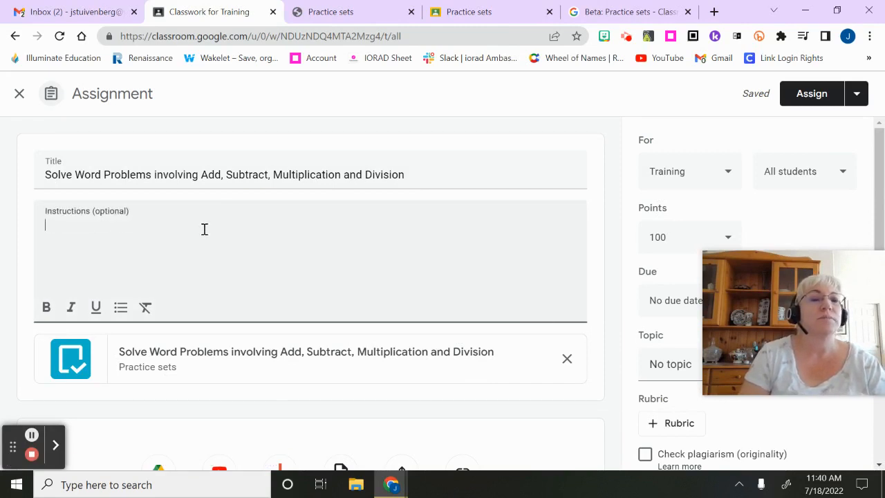
pyautogui.write('Show your work. Label your answers.')
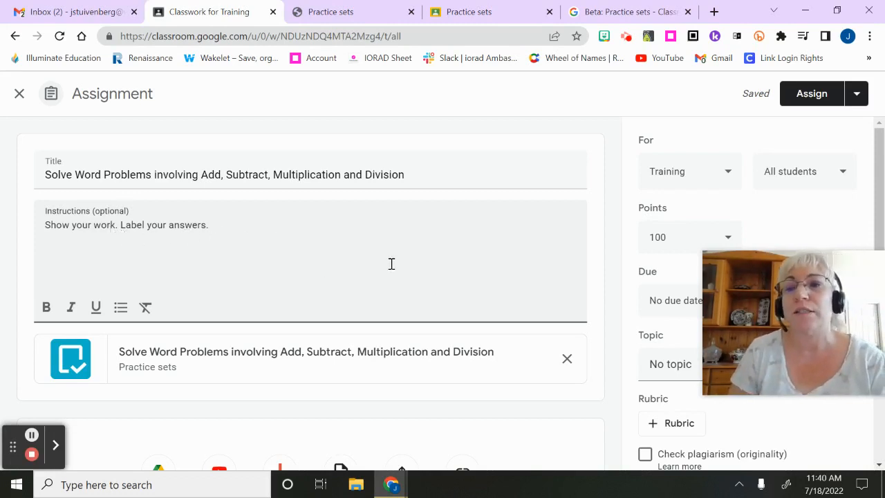
# Set the assignment to 10 points, due Wed, Jul 20, under the topic Math
pyautogui.click(804, 260)
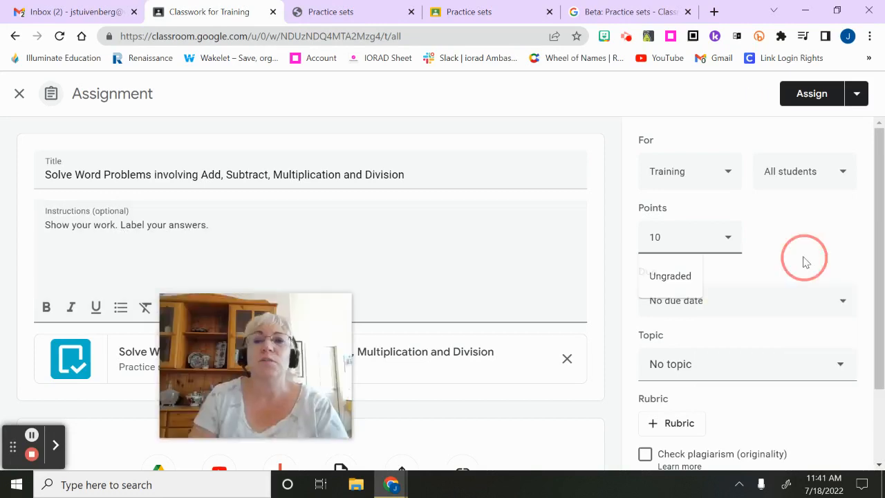
pyautogui.click(848, 305)
pyautogui.click(782, 354)
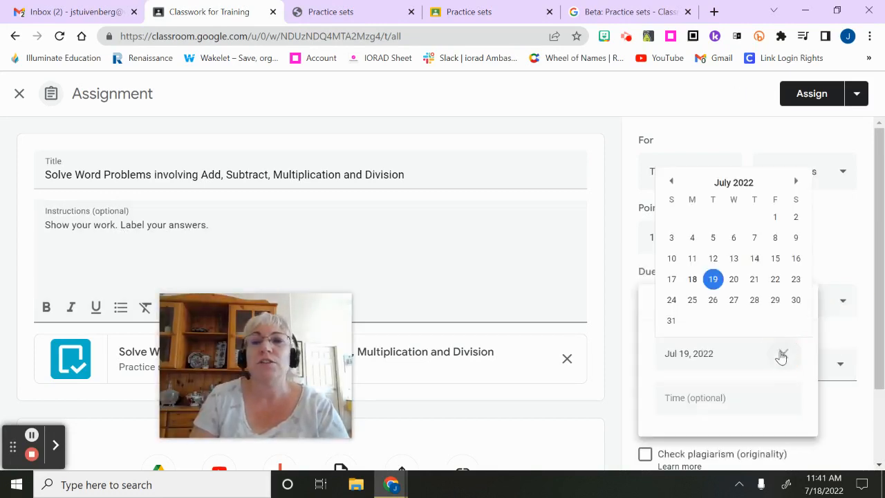
pyautogui.click(737, 289)
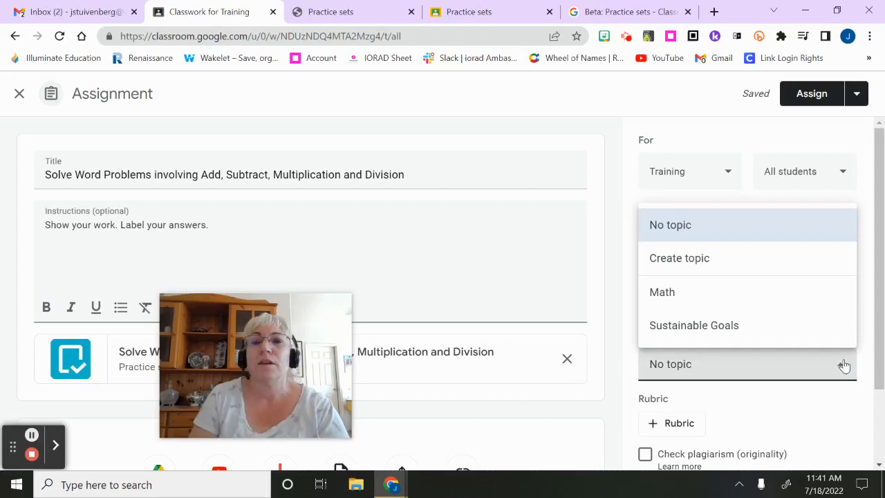
pyautogui.click(750, 293)
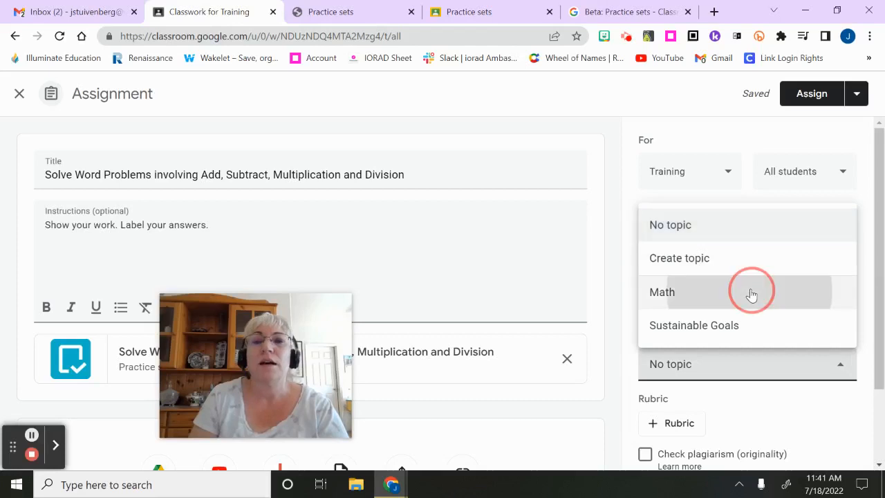
# Assign the practice set to all students and check its entry under the Math topic
pyautogui.click(813, 96)
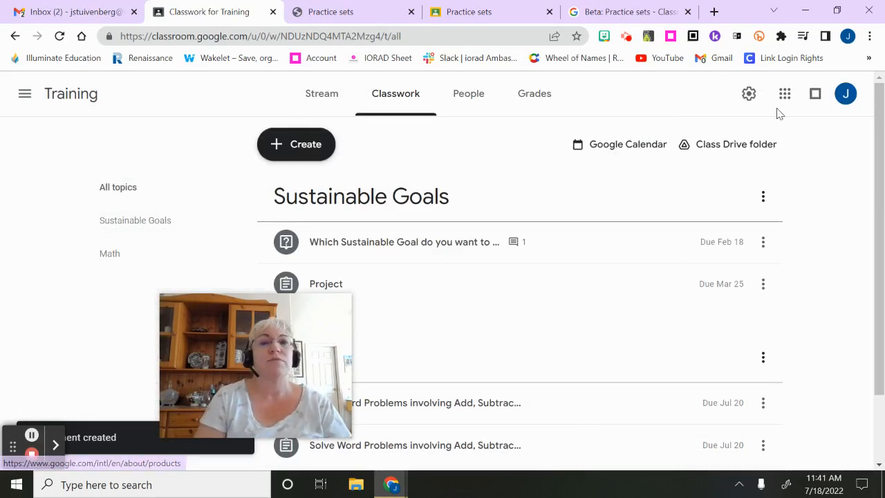
pyautogui.scroll(-2, 662, 214)
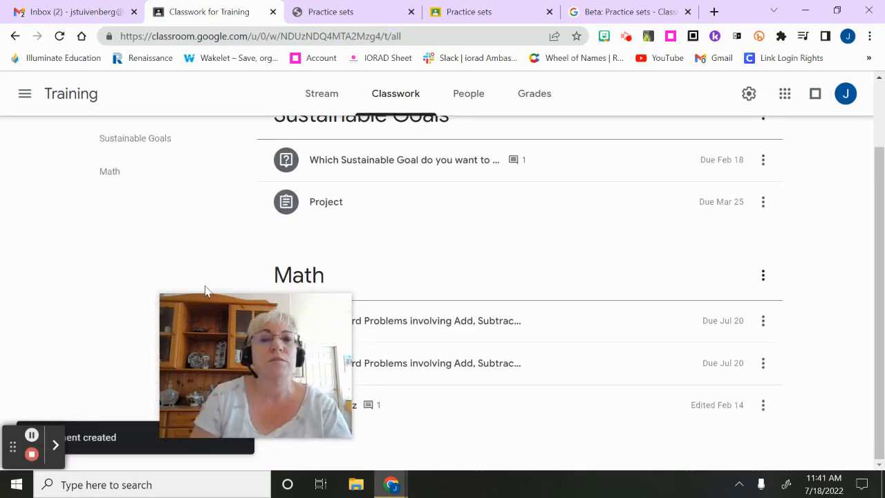
pyautogui.moveTo(206, 290); pyautogui.dragTo(112, 259)
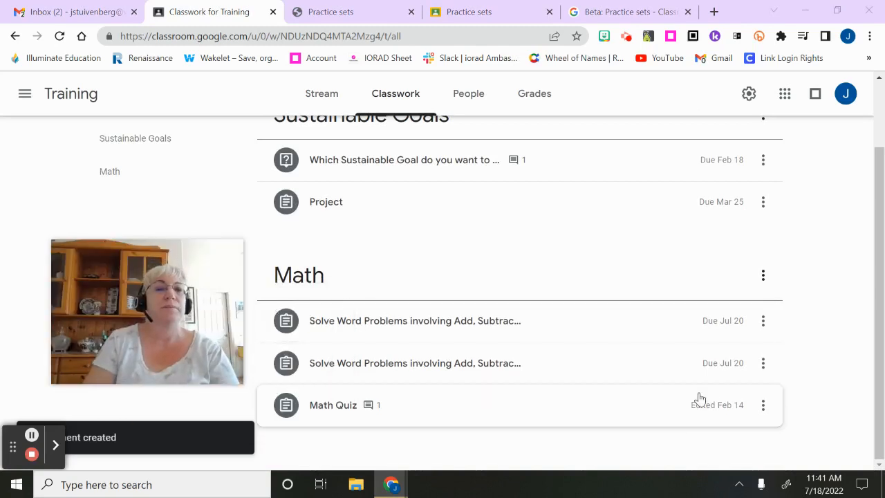